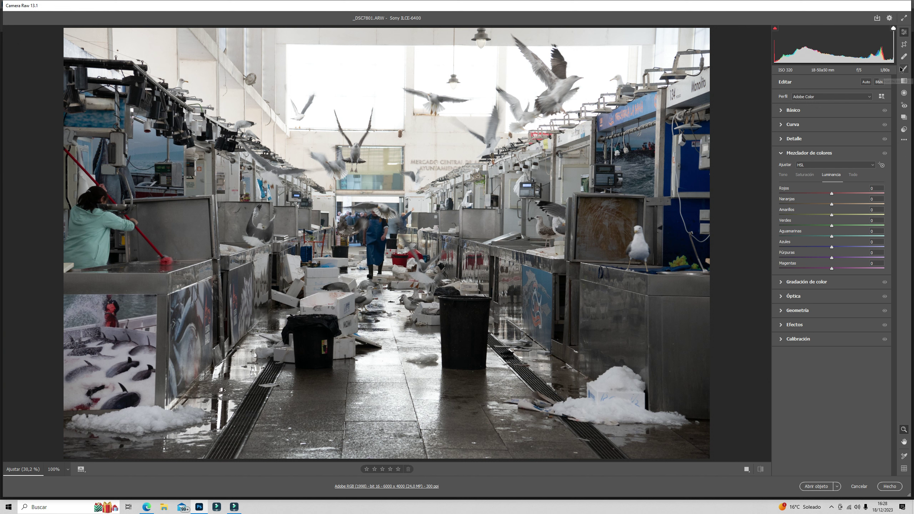
# Switch the fish market photo to black and white with the Adobe Monocromo profile.
pyautogui.click(880, 82)
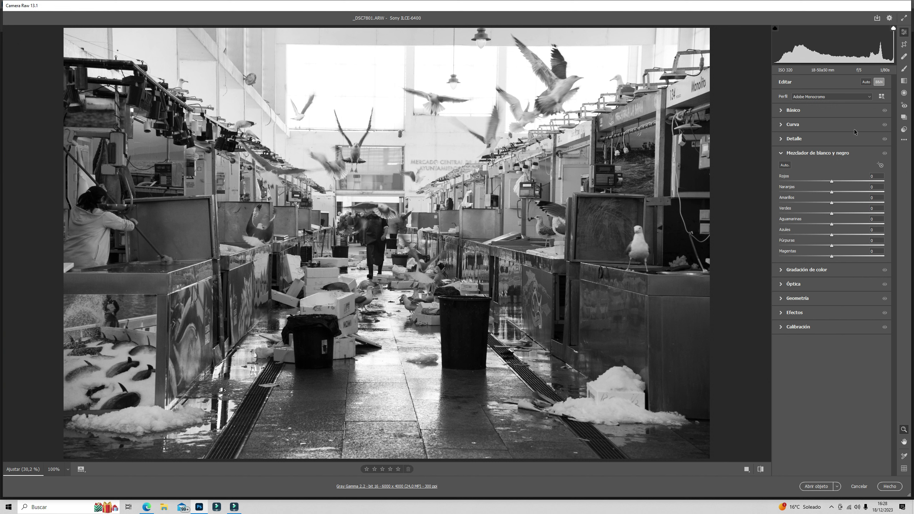
# Compare colour against black and white, test Amarillos +100 and Azules -100, leaving every mix value at 0.
pyautogui.click(879, 82)
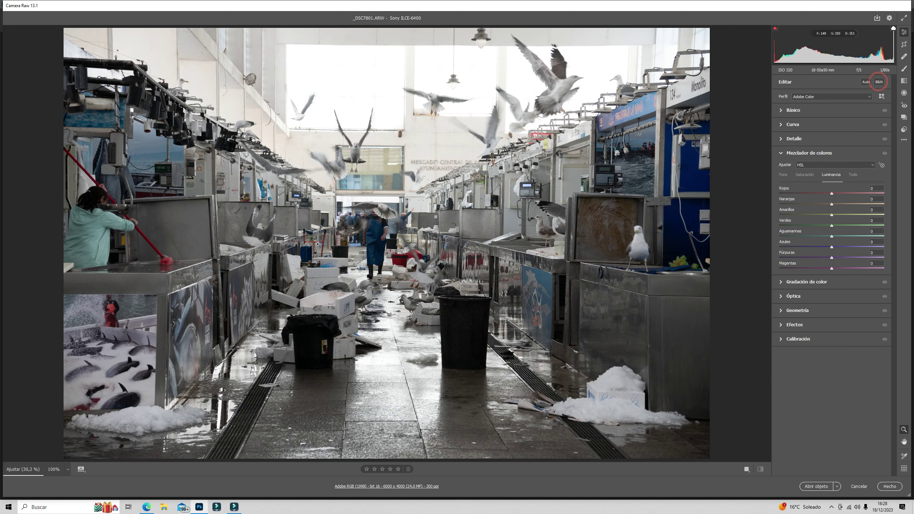
pyautogui.click(879, 83)
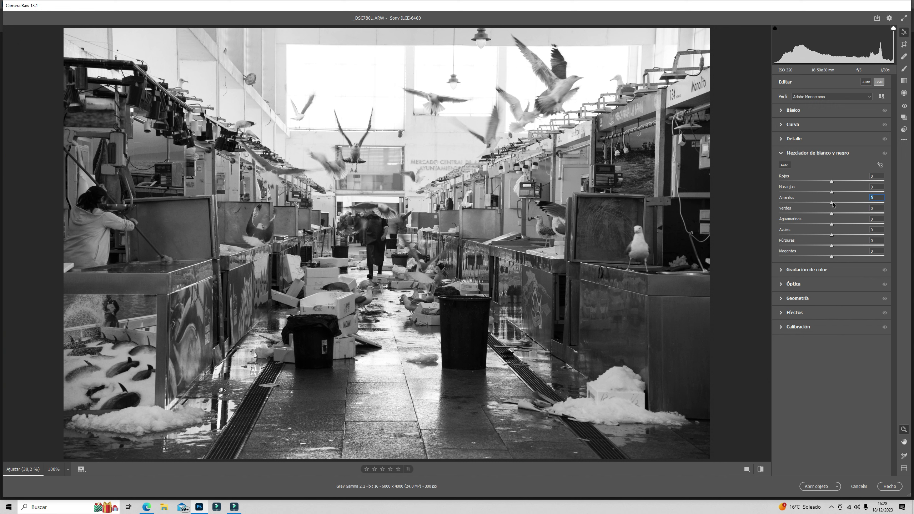
pyautogui.moveTo(832, 203)
pyautogui.mouseDown()
pyautogui.moveTo(884, 203)
pyautogui.moveTo(737, 200)
pyautogui.moveTo(812, 202)
pyautogui.mouseUp()
pyautogui.doubleClick(828, 204)
pyautogui.moveTo(830, 234)
pyautogui.mouseDown()
pyautogui.moveTo(694, 236)
pyautogui.moveTo(835, 236)
pyautogui.mouseUp()
pyautogui.click(821, 154)
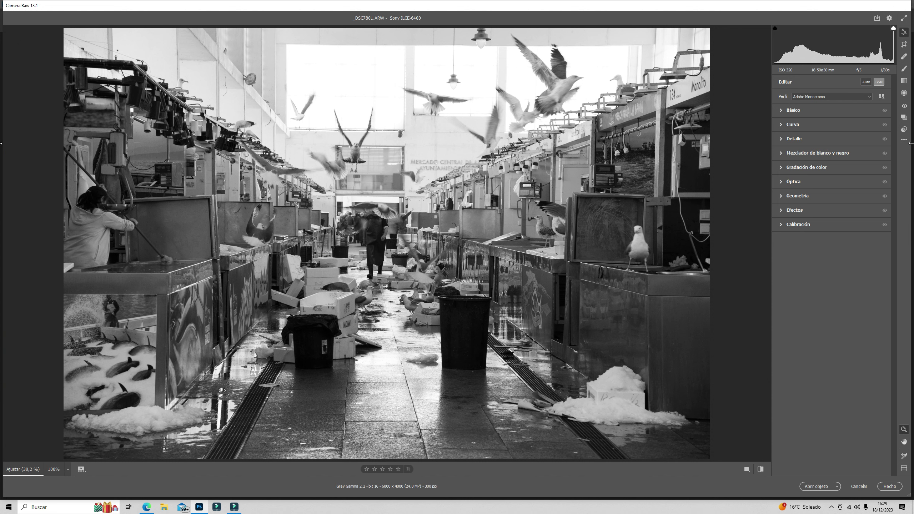
# Apply the BN1 user preset for a darker, high-contrast black-and-white look.
pyautogui.click(904, 130)
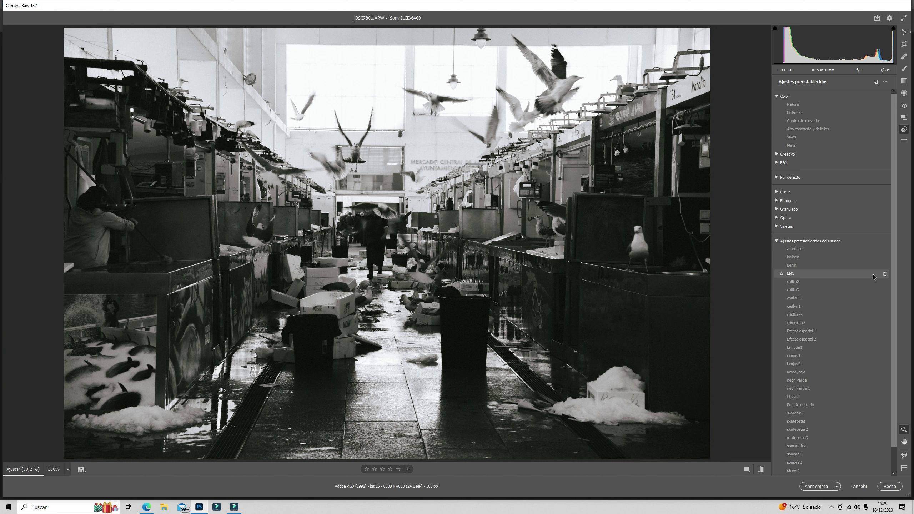
pyautogui.click(873, 275)
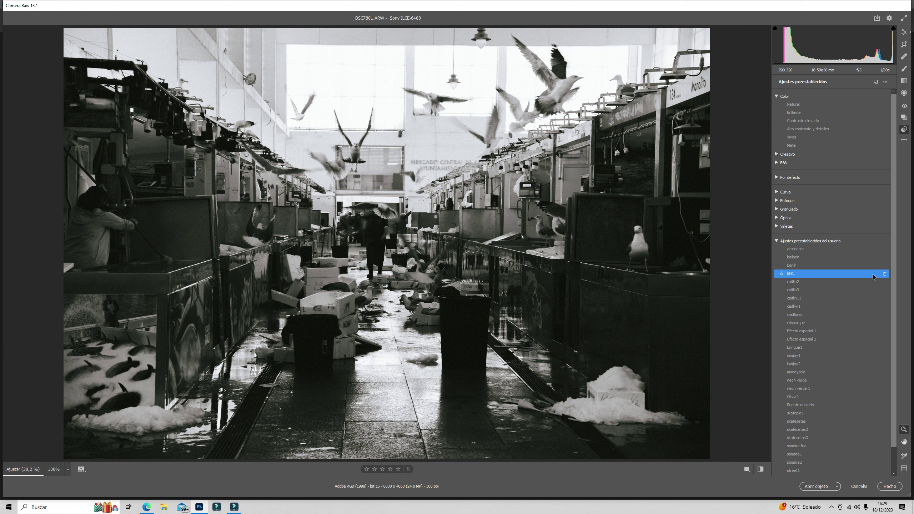
pyautogui.click(905, 32)
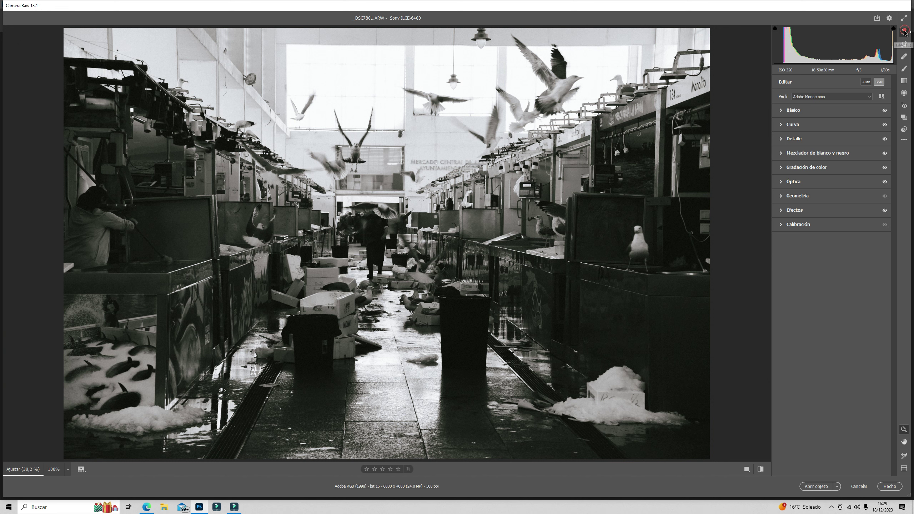
# Compare the preset's Básico values (Highlights -20, Shadows -55, Blacks -15) off and on, then show Curva.
pyautogui.click(796, 111)
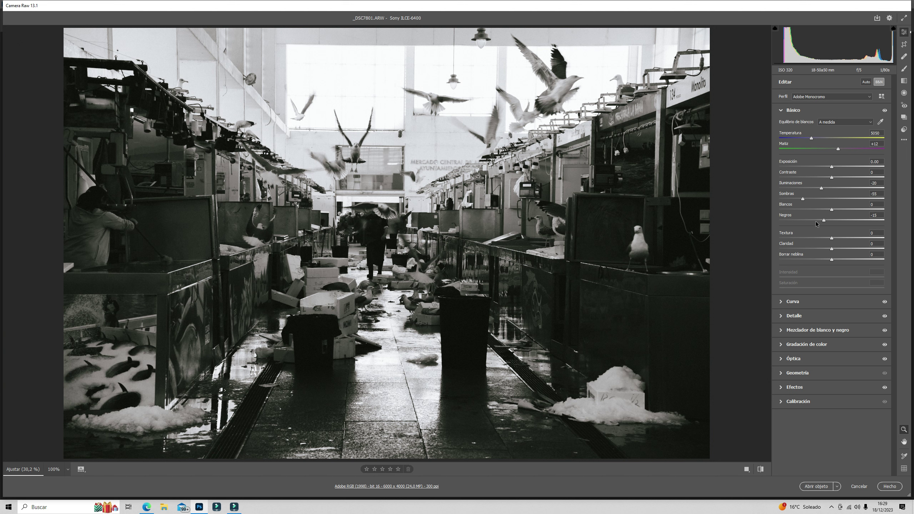
pyautogui.click(885, 110)
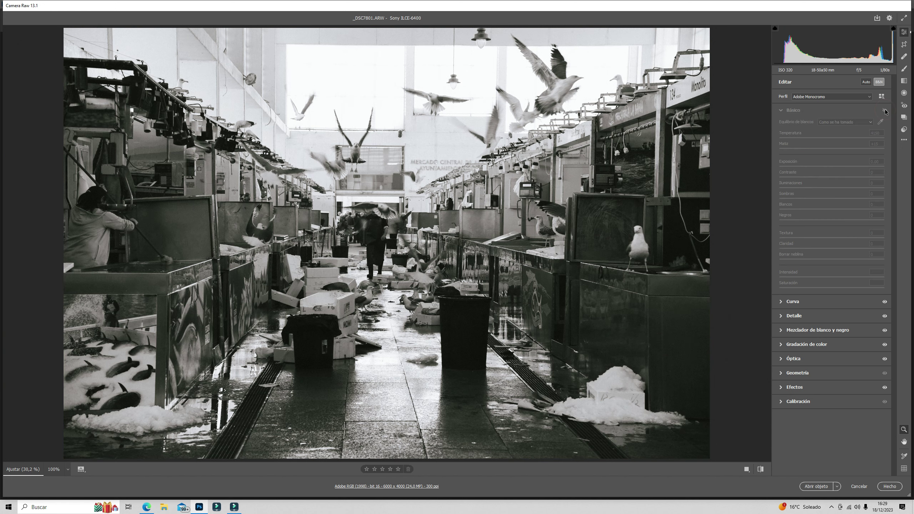
pyautogui.click(885, 111)
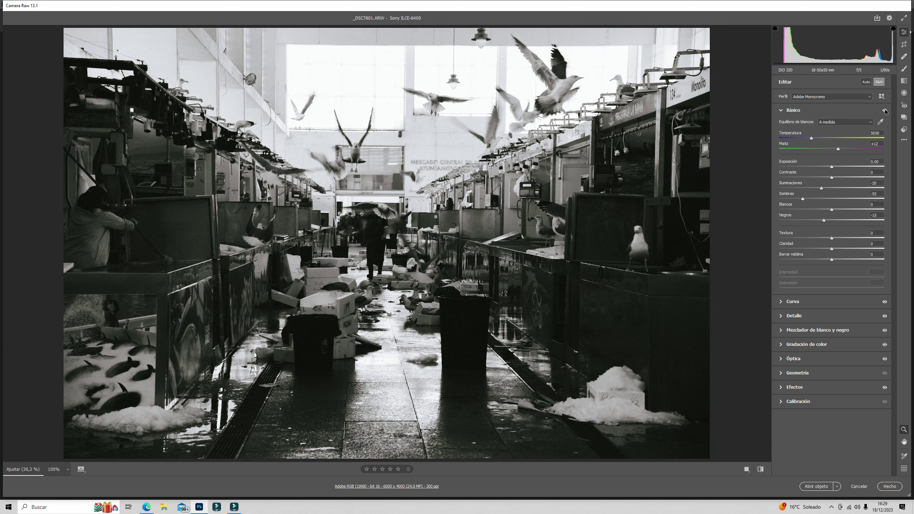
pyautogui.click(782, 110)
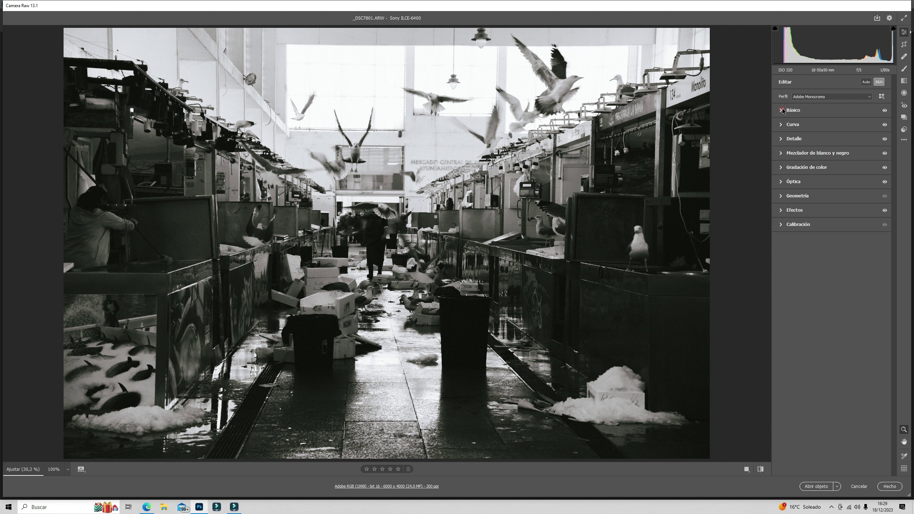
pyautogui.click(782, 124)
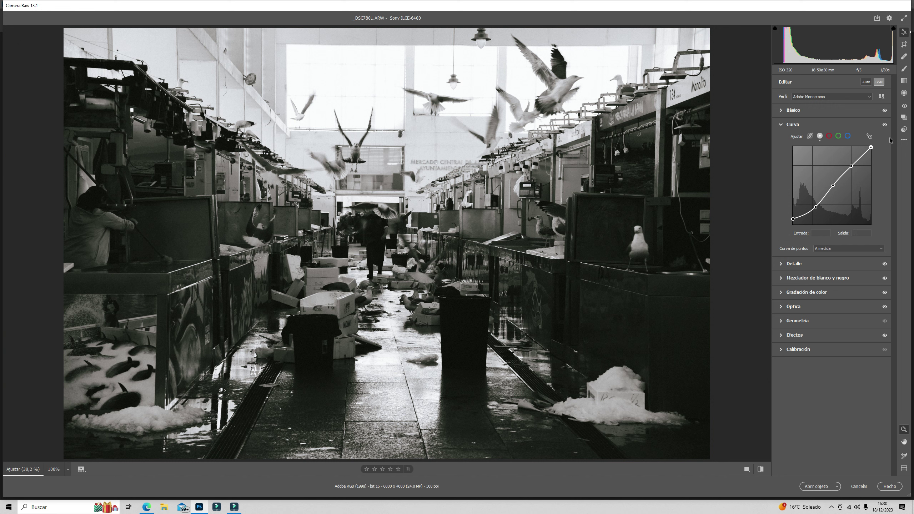
# Compare the preset's S-shaped tone curve off and on twice, leaving it enabled and collapsed.
pyautogui.click(885, 125)
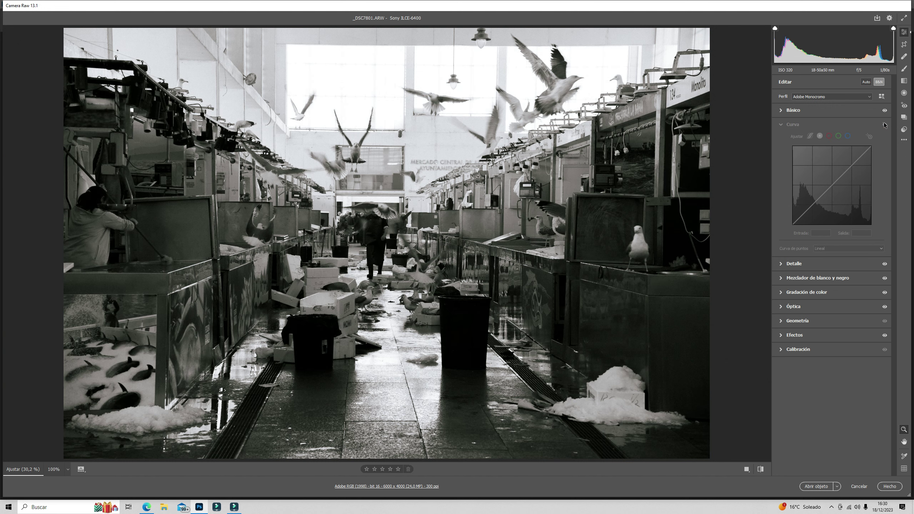
pyautogui.click(884, 125)
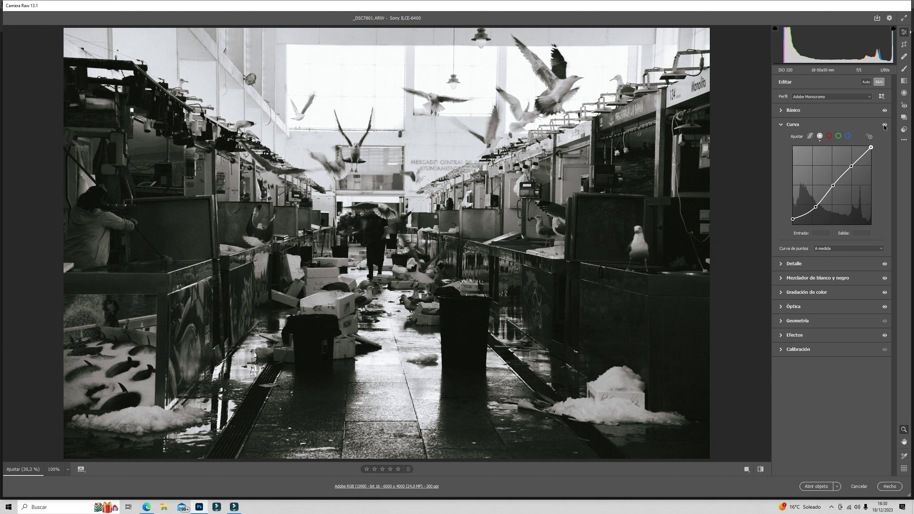
pyautogui.click(885, 125)
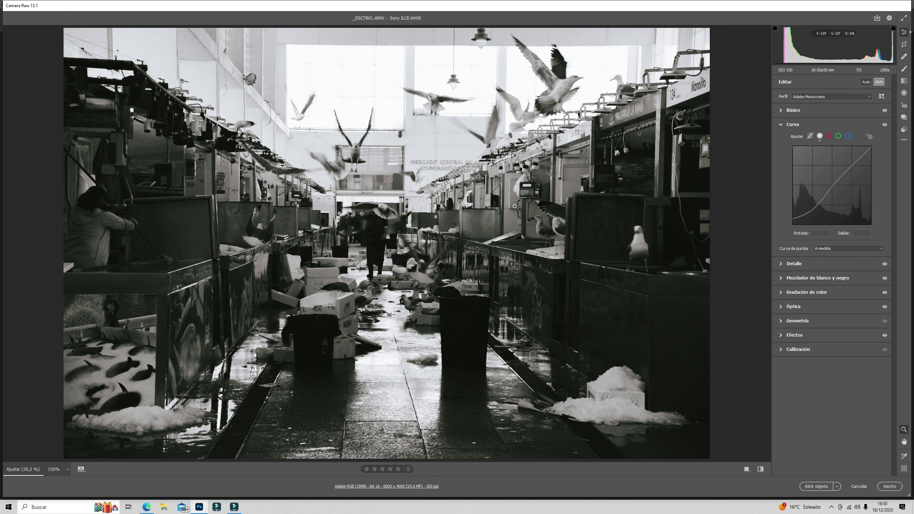
pyautogui.click(885, 125)
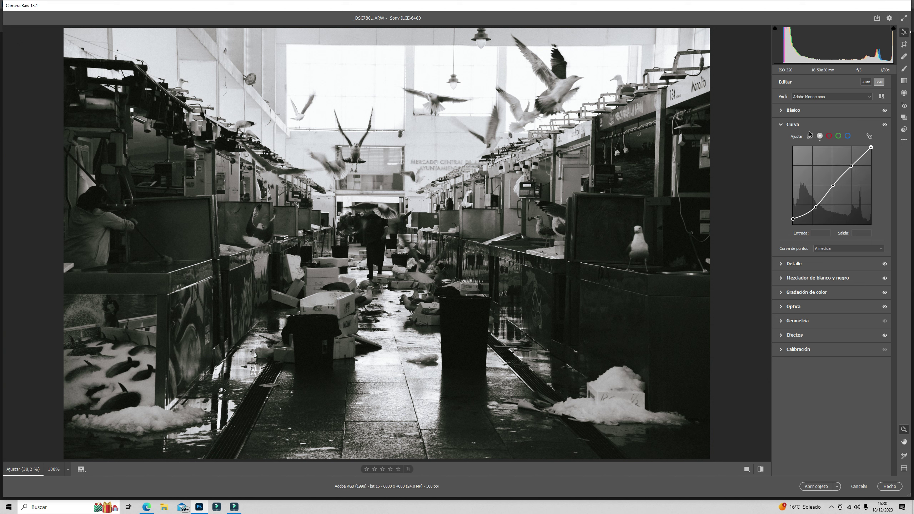
pyautogui.click(781, 124)
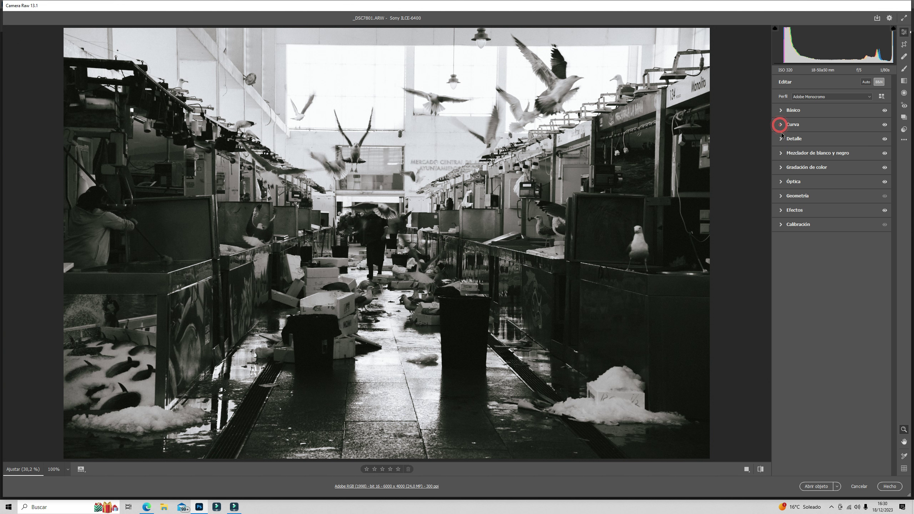
# Compare the preset's black-and-white mix (Verdes and Aguamarinas -70) off and on, then show colour grading.
pyautogui.click(785, 154)
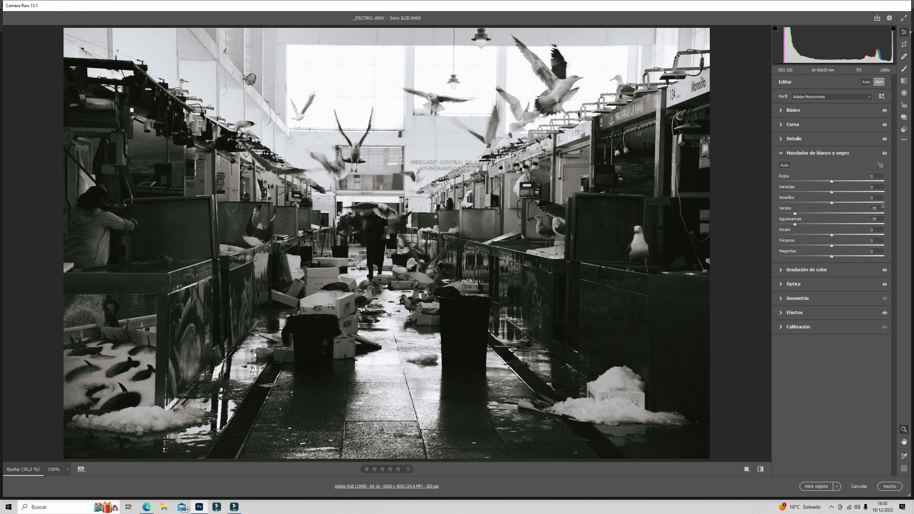
pyautogui.click(884, 153)
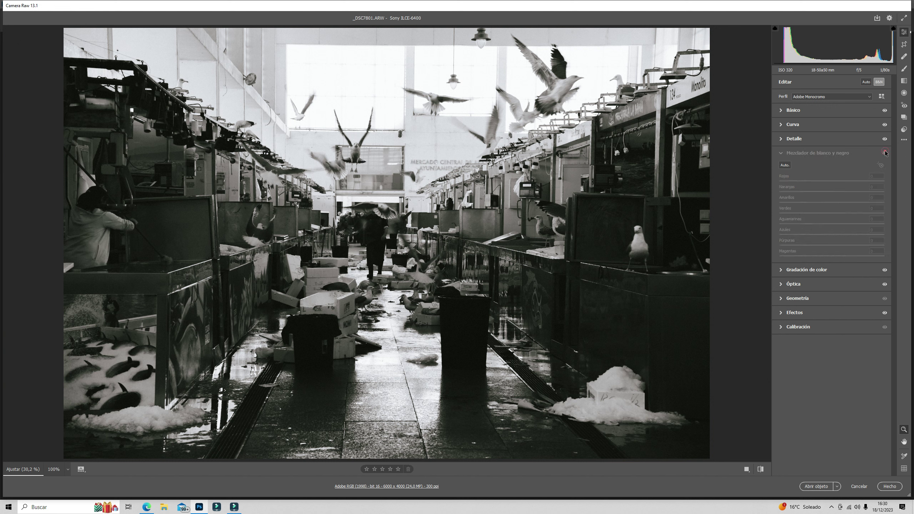
pyautogui.click(884, 153)
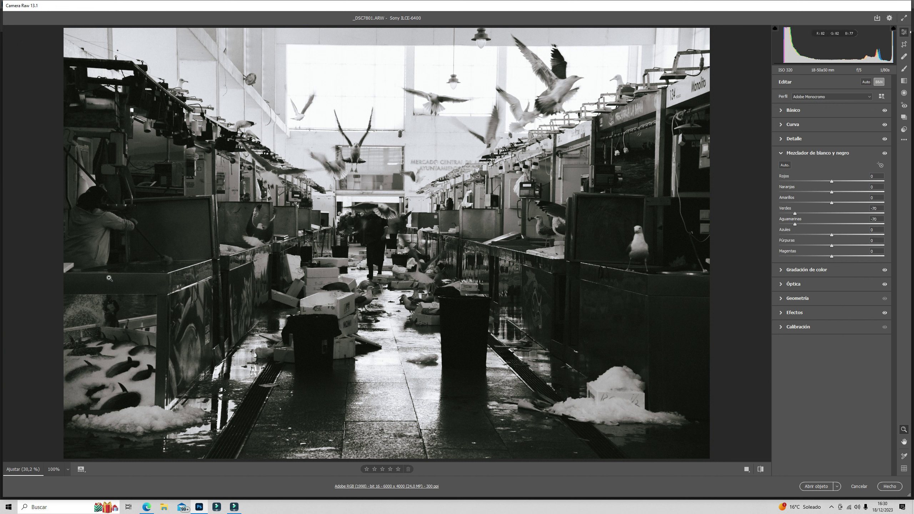
pyautogui.click(885, 154)
pyautogui.click(885, 154)
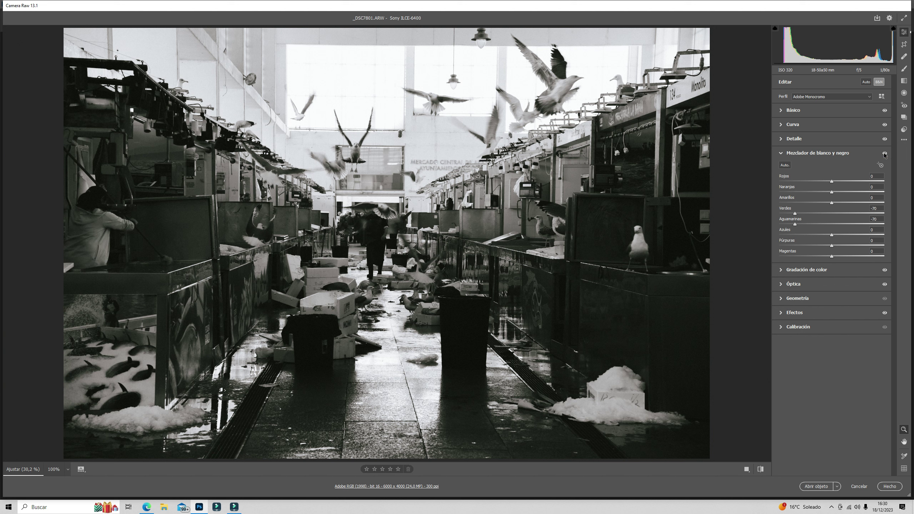
pyautogui.click(799, 153)
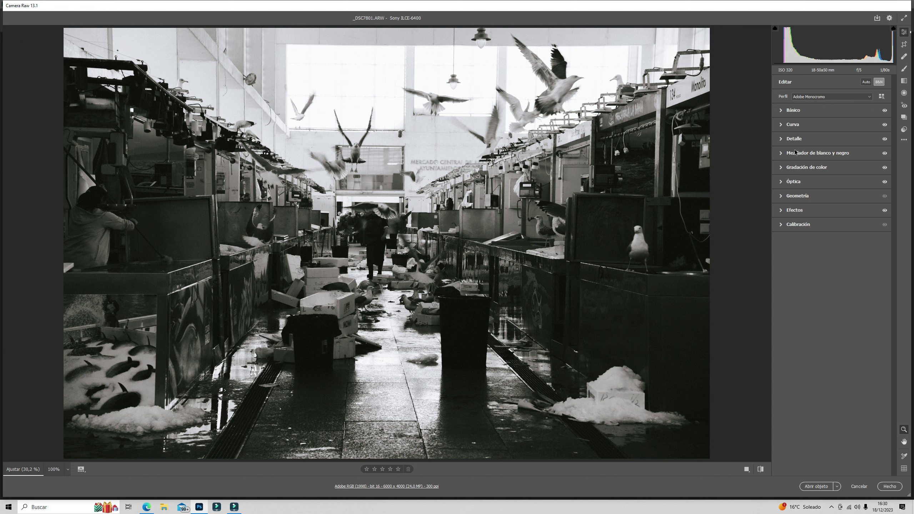
pyautogui.click(798, 169)
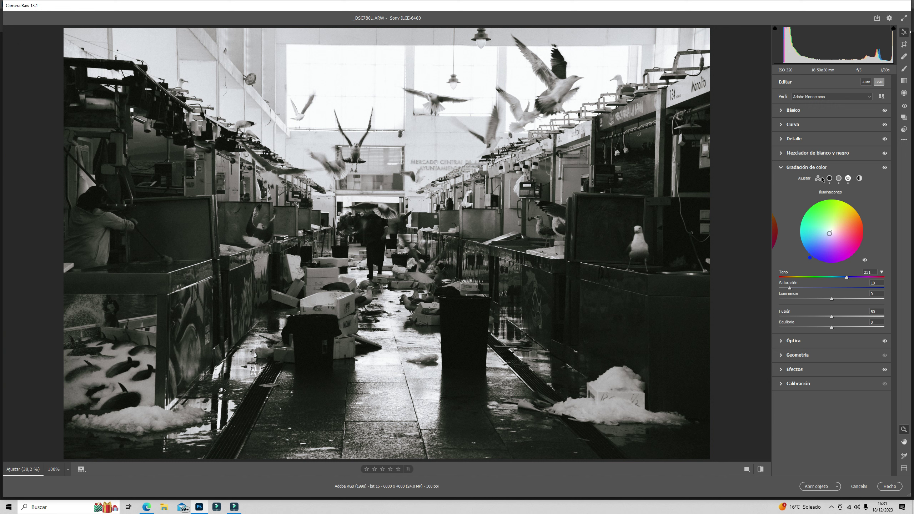
# Compare colour grading off and on, then show the shadows grading wheel at Hue 92.
pyautogui.click(885, 167)
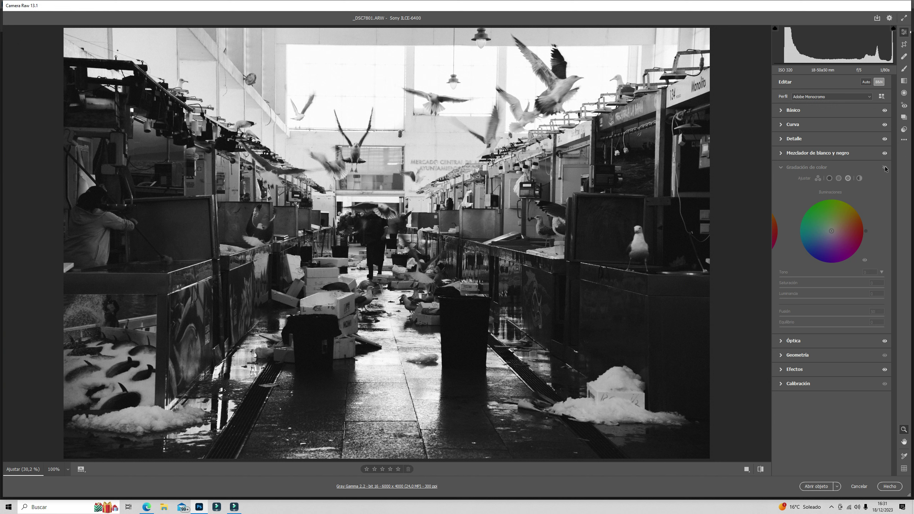
pyautogui.click(885, 168)
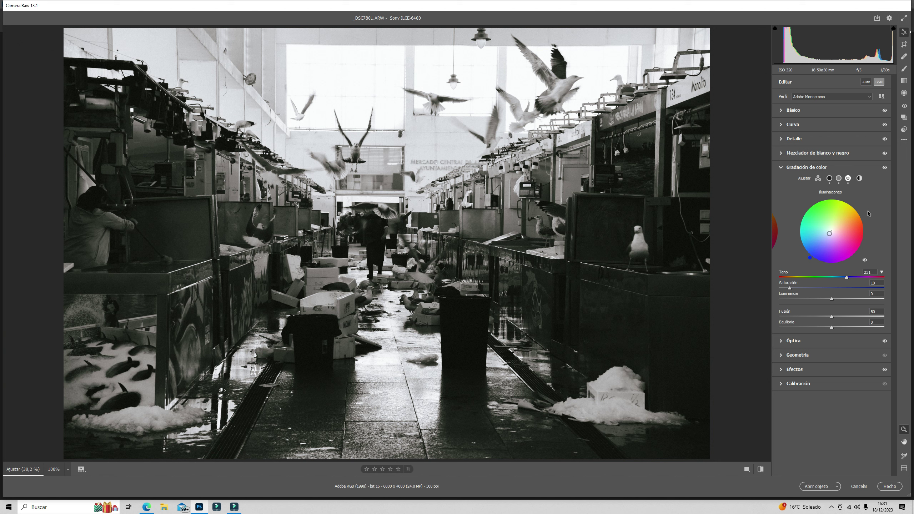
pyautogui.click(830, 179)
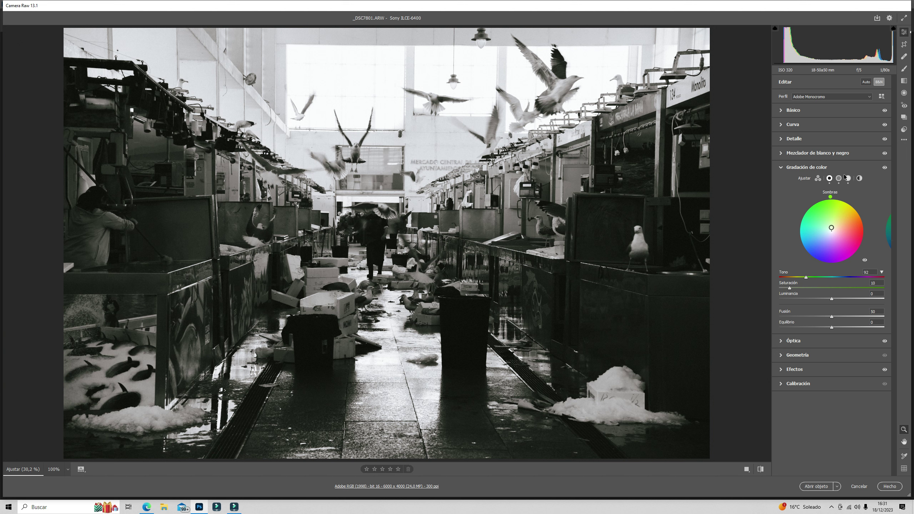
# Compare the photo with and without the shadows tint (Hue 92).
pyautogui.click(865, 261)
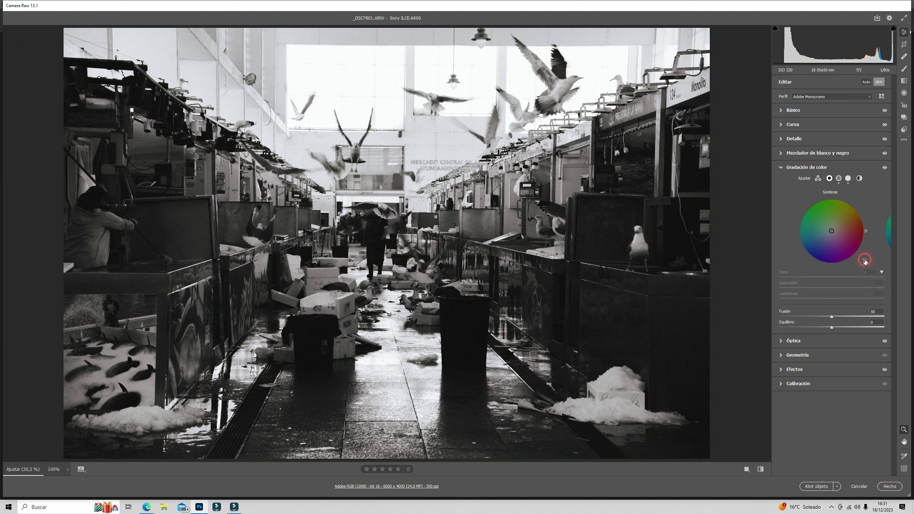
pyautogui.click(866, 262)
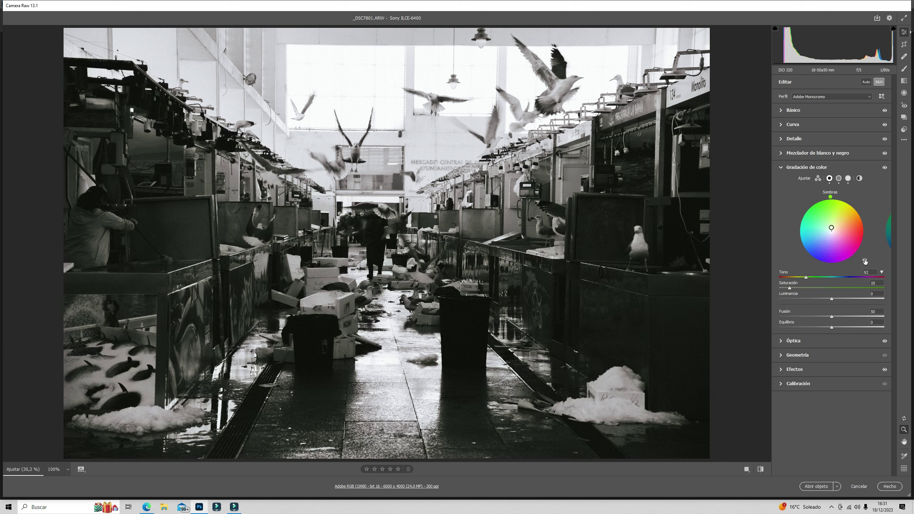
pyautogui.click(866, 261)
pyautogui.click(865, 261)
# Compare the midtones tint (Hue 30) off and on, then preview the highlights tint at Hue 231.
pyautogui.click(838, 178)
pyautogui.click(866, 260)
pyautogui.click(866, 260)
pyautogui.click(866, 261)
pyautogui.click(866, 260)
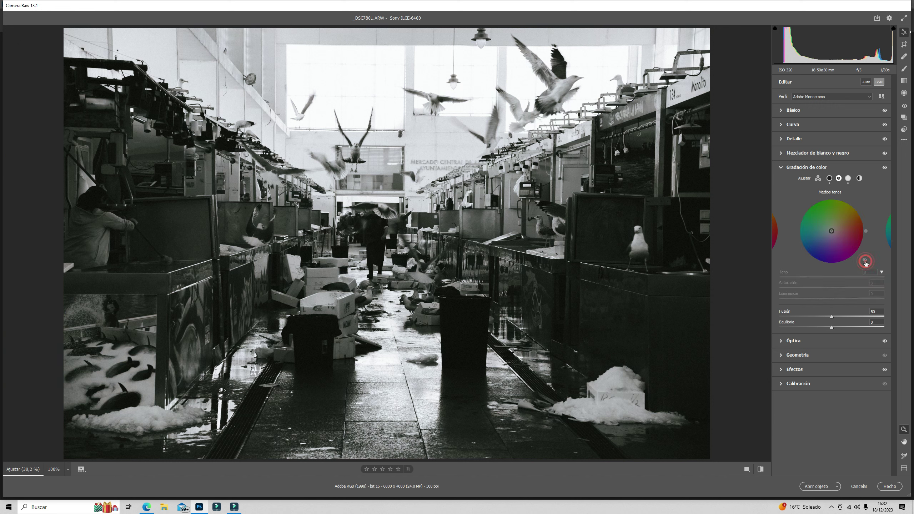
pyautogui.click(848, 179)
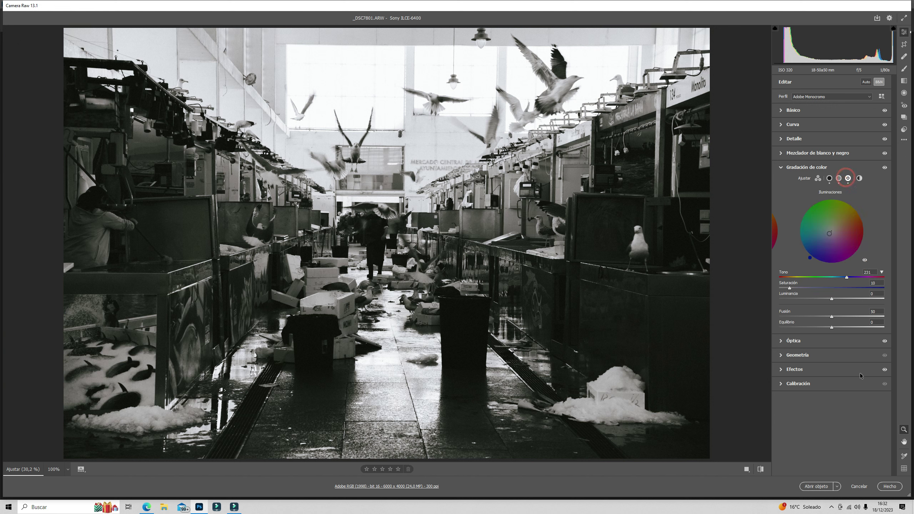
pyautogui.click(865, 260)
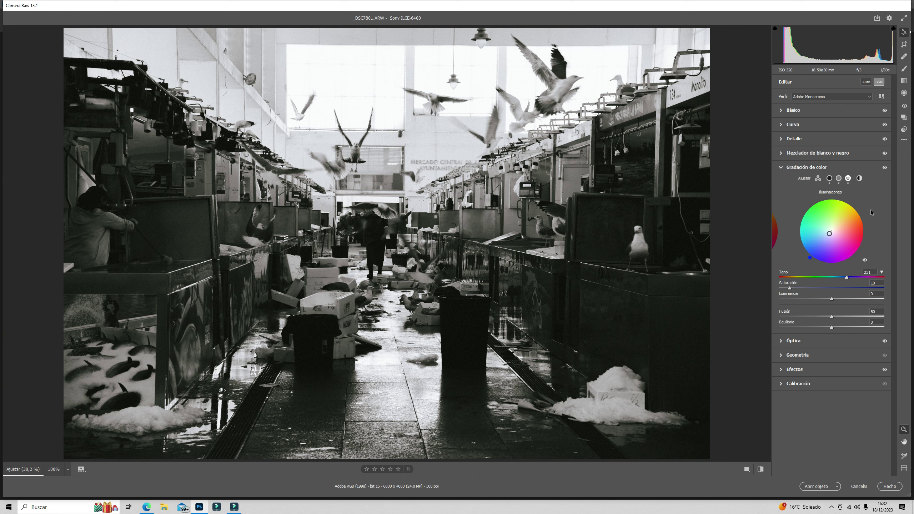
# Compare the highlights tint and all colour grading off and on, then collapse Gradación de color.
pyautogui.click(866, 262)
pyautogui.click(866, 263)
pyautogui.click(866, 262)
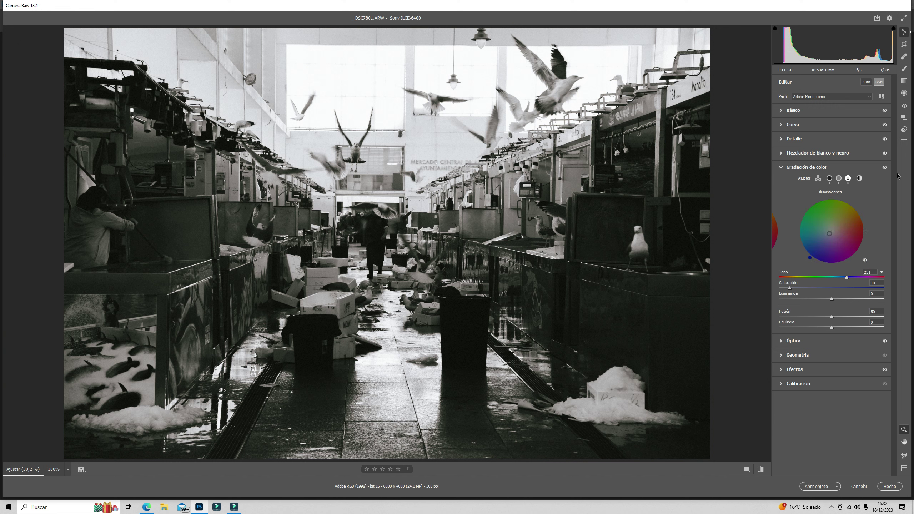
pyautogui.click(865, 261)
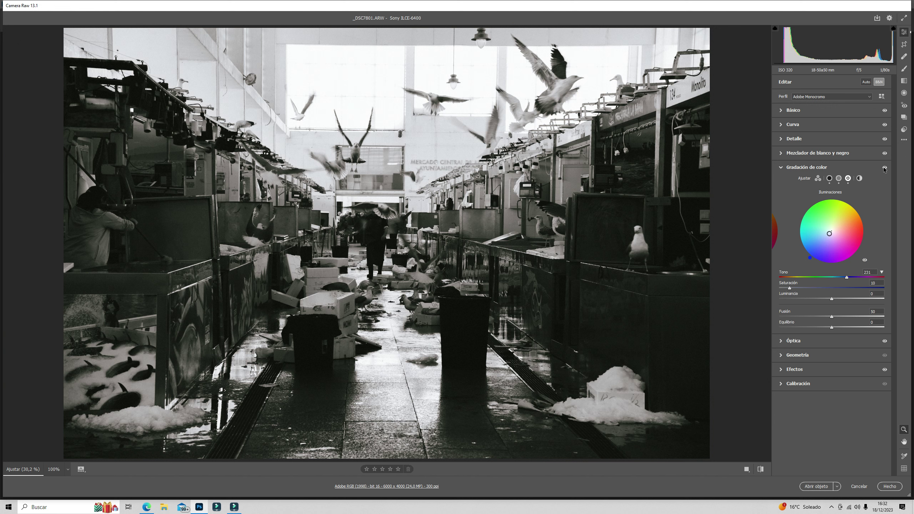
pyautogui.click(885, 169)
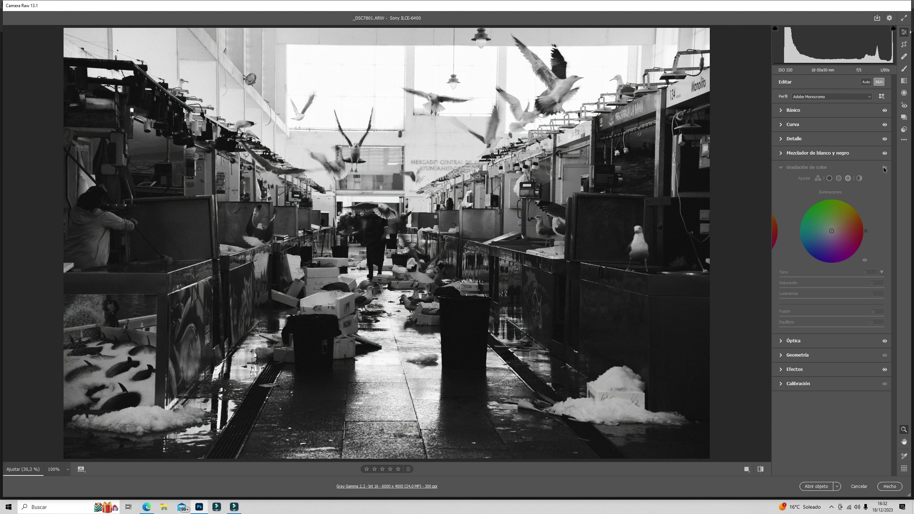
pyautogui.click(885, 168)
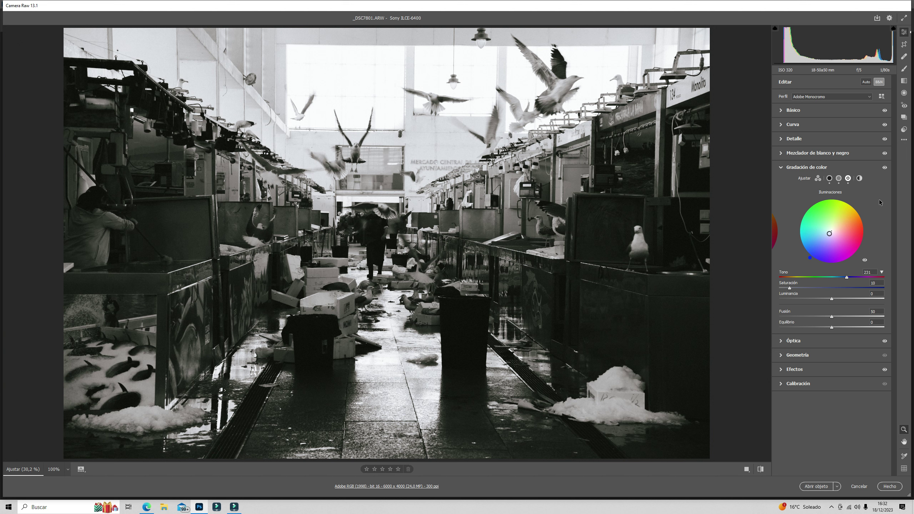
pyautogui.click(788, 169)
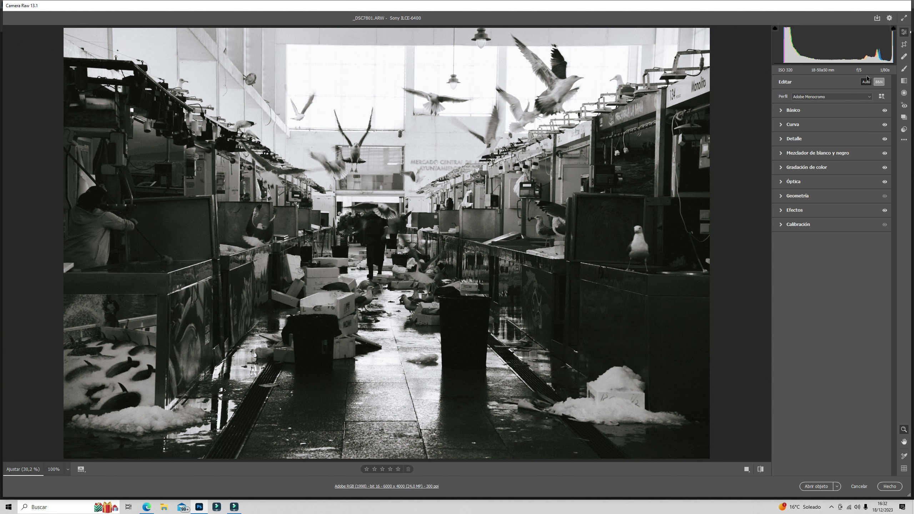
pyautogui.click(788, 211)
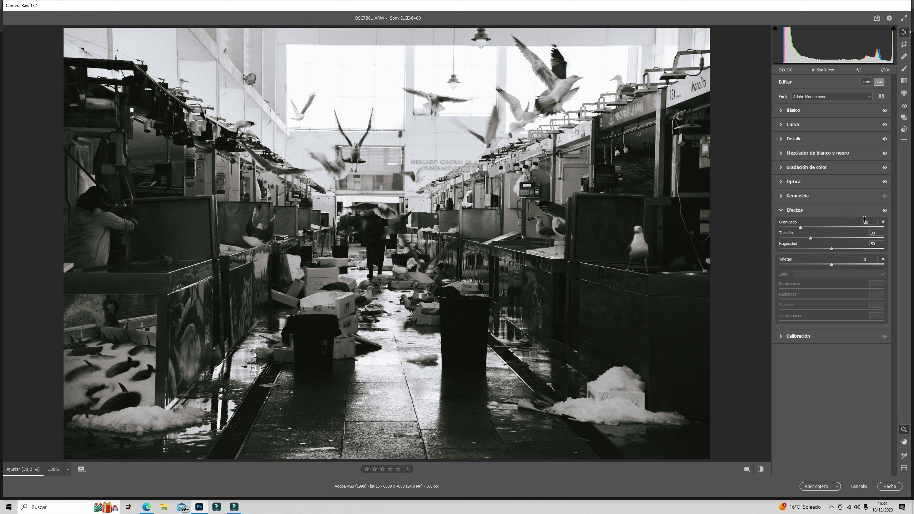
pyautogui.click(790, 211)
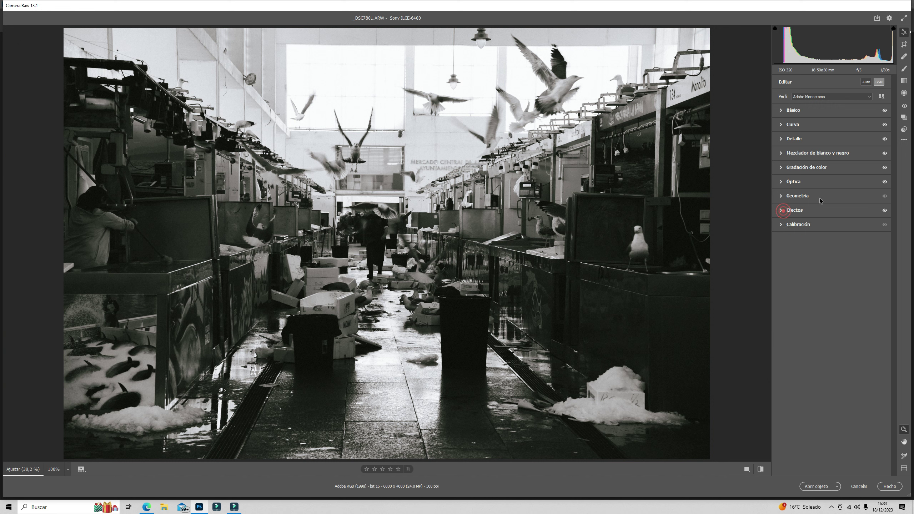
pyautogui.click(761, 469)
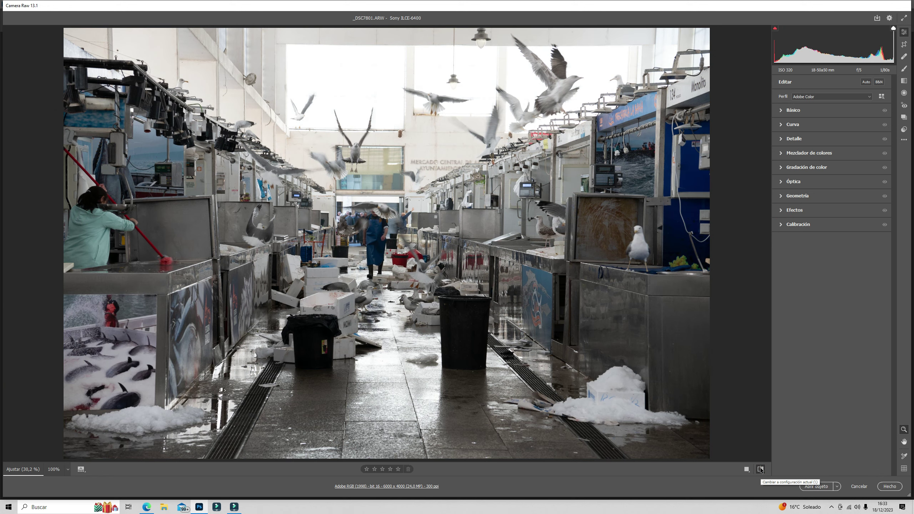
pyautogui.click(760, 470)
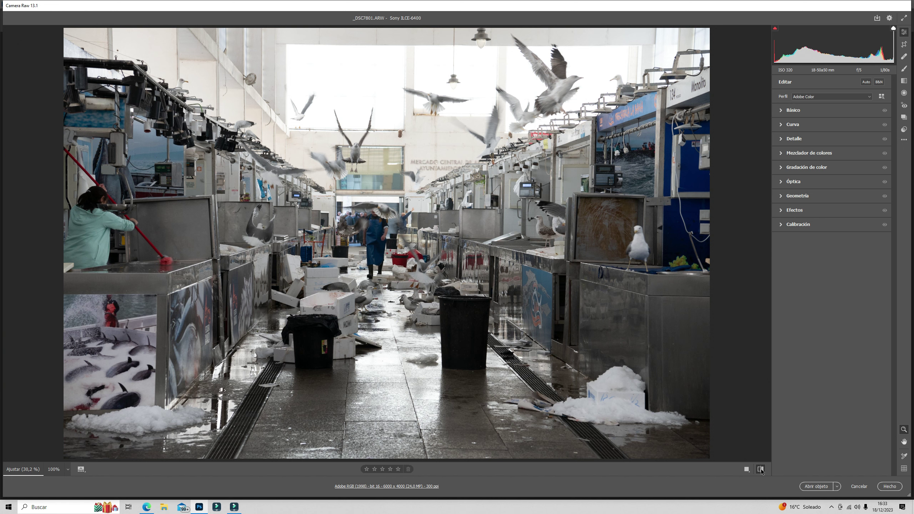
pyautogui.click(761, 470)
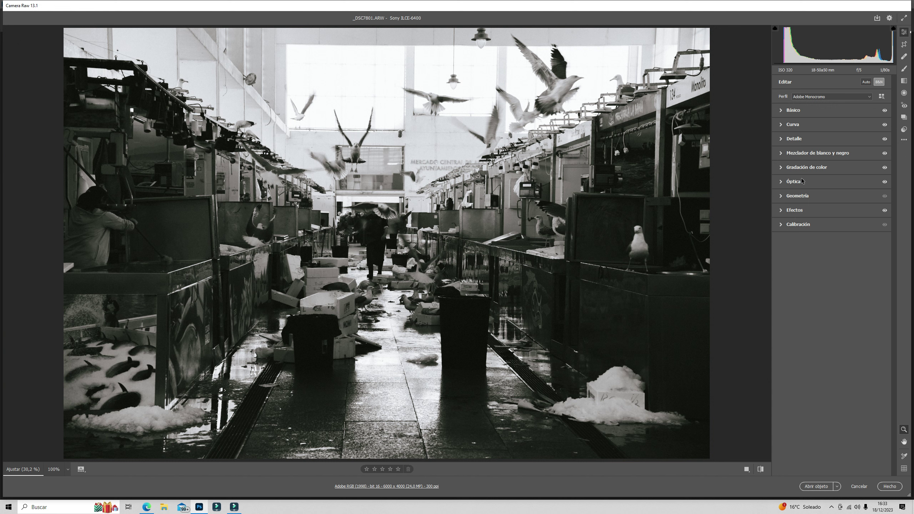
# Reopen colour grading and review the shadows, midtones and highlights hues (92, 30, 231).
pyautogui.click(782, 168)
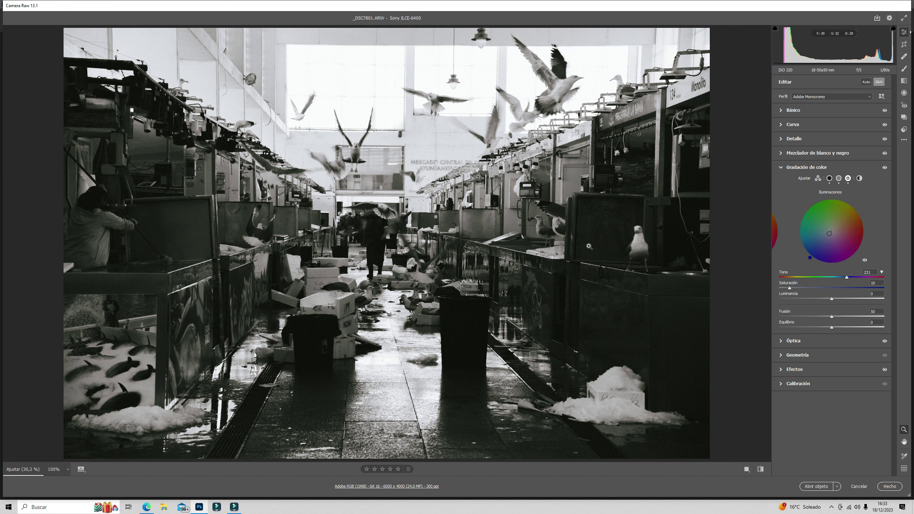
pyautogui.click(829, 178)
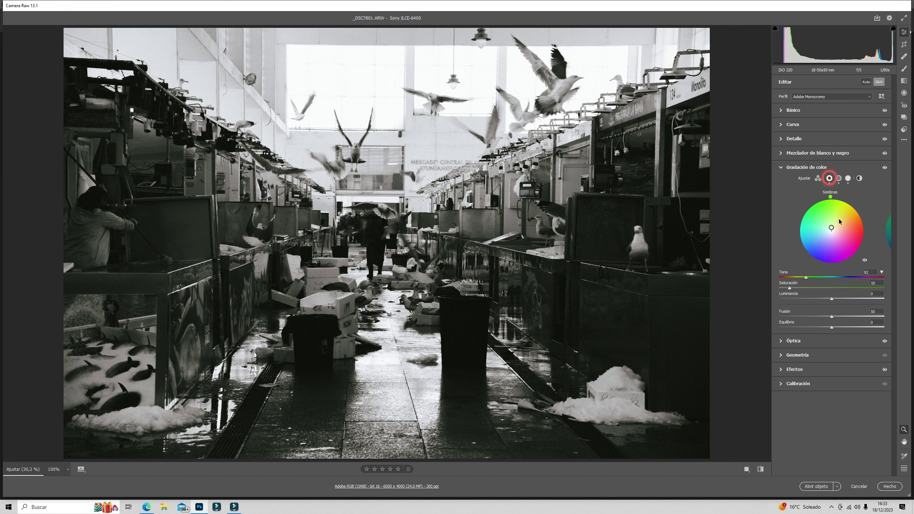
pyautogui.click(839, 178)
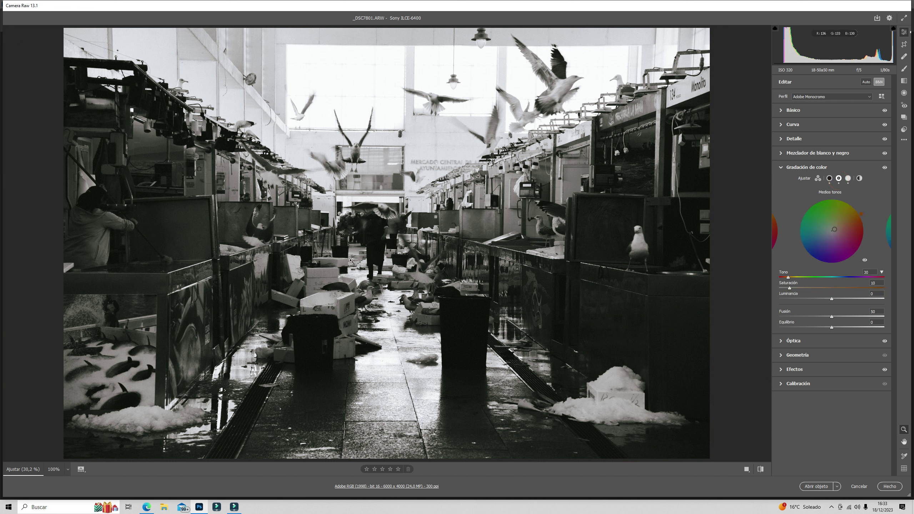
pyautogui.click(848, 179)
# Collapse the Gradación de color (Color Grading) panel so every adjustment group is folded.
pyautogui.click(799, 167)
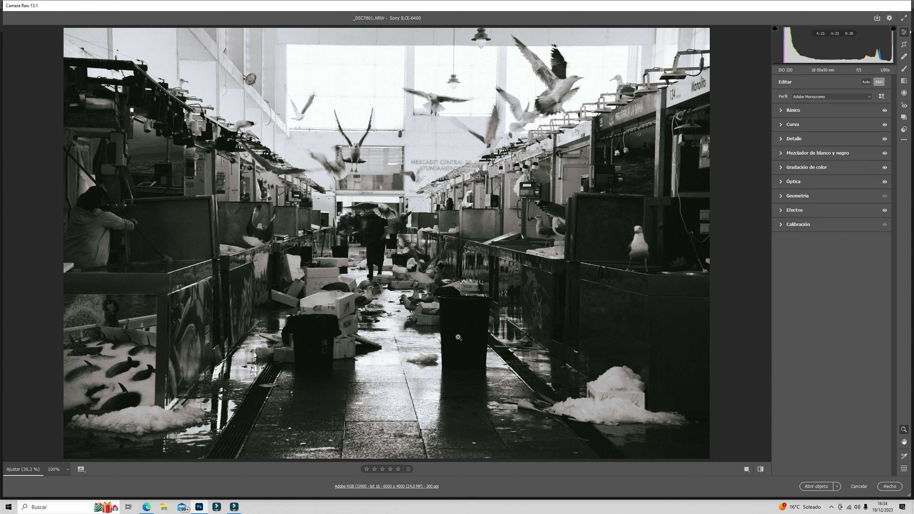